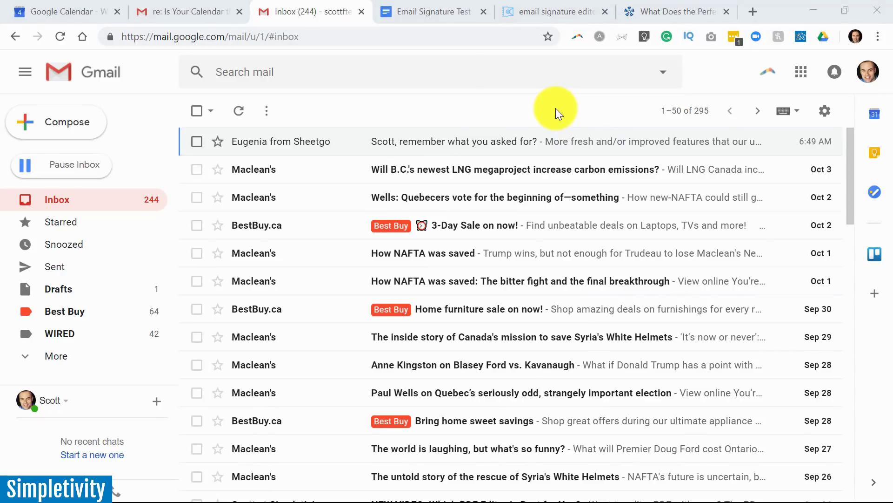
Open Gmail's General settings and scroll to the existing two-line signature.
{"action": "left_click", "coordinate": [826, 114]}
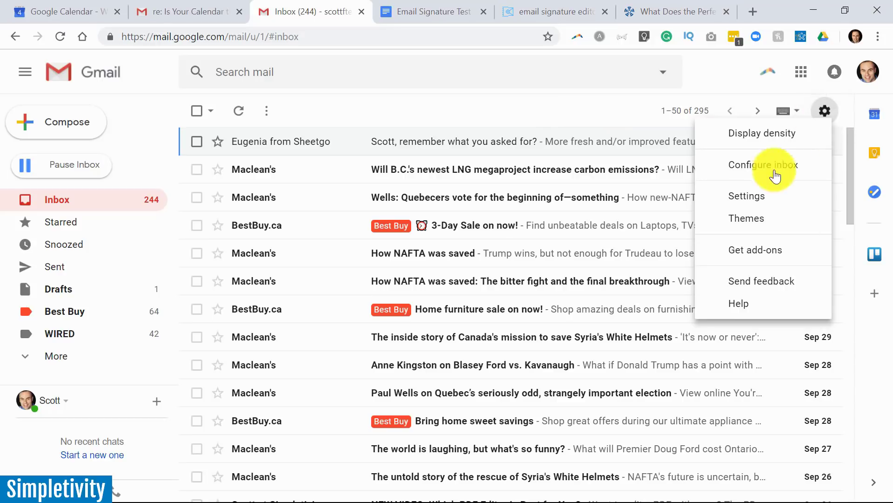
{"action": "left_click", "coordinate": [754, 203]}
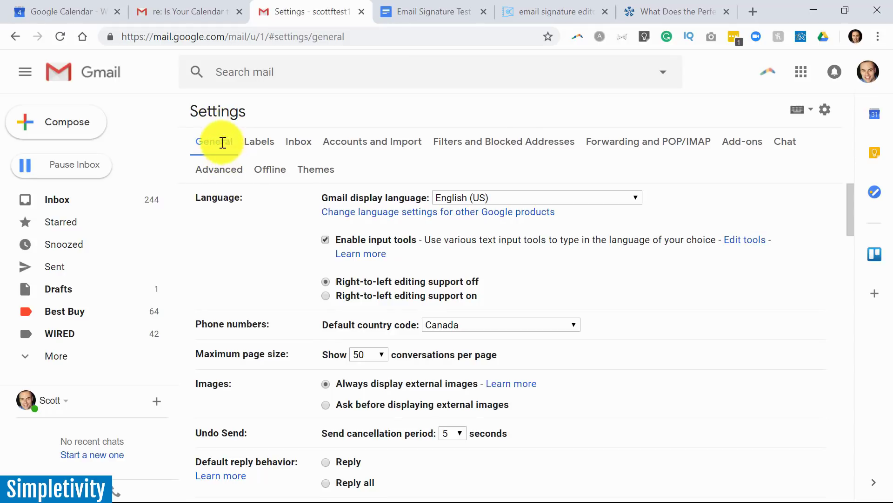
{"action": "scroll", "coordinate": [596, 302], "scroll_direction": "down", "scroll_amount": 15}
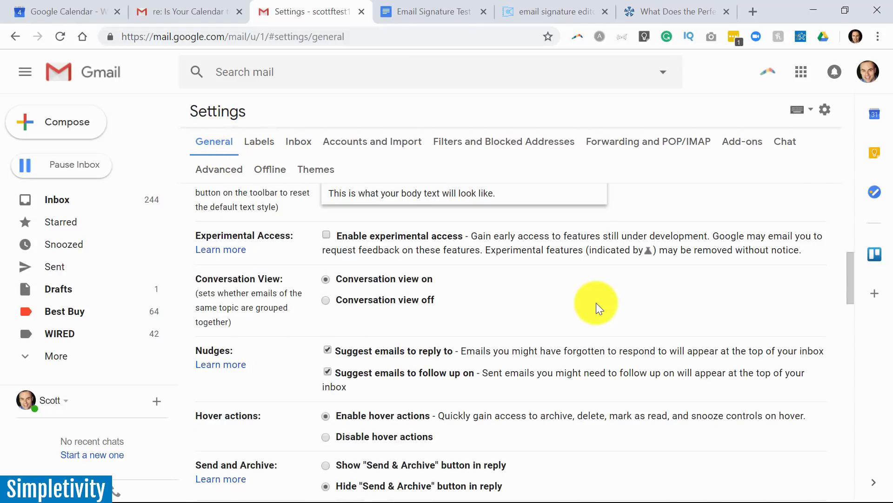
{"action": "scroll", "coordinate": [596, 303], "scroll_direction": "down", "scroll_amount": 9}
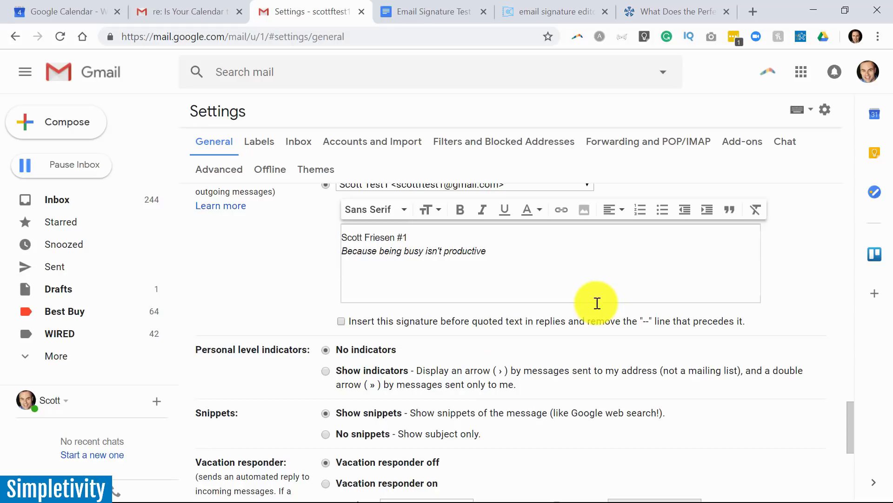
{"action": "scroll", "coordinate": [596, 302], "scroll_direction": "up", "scroll_amount": 2}
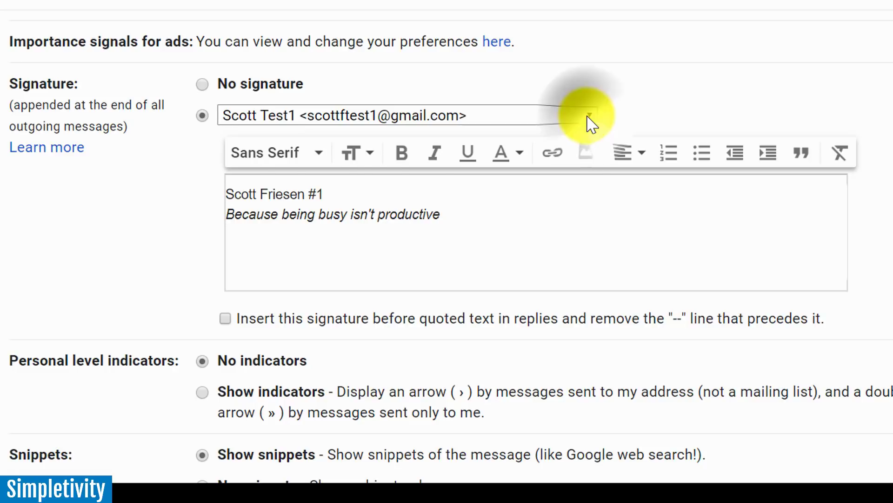
Keep the first account's signature selected and place the cursor after the italic tagline.
{"action": "left_click", "coordinate": [590, 117]}
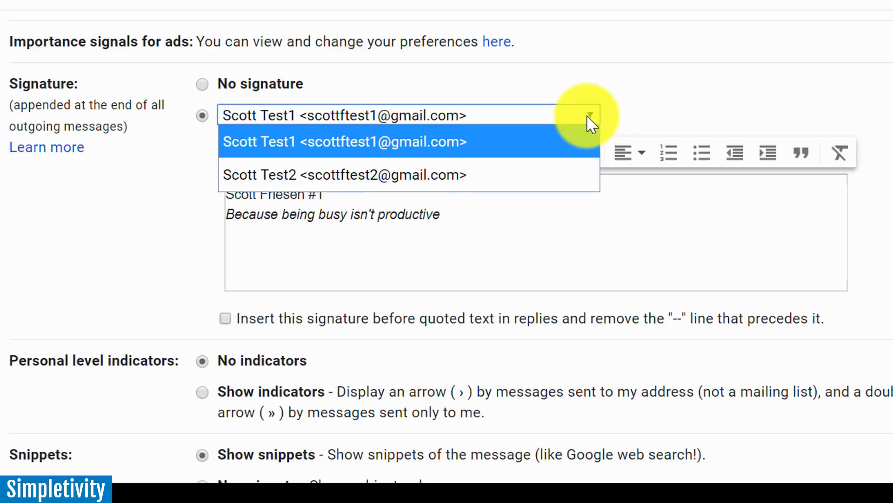
{"action": "left_click", "coordinate": [483, 144]}
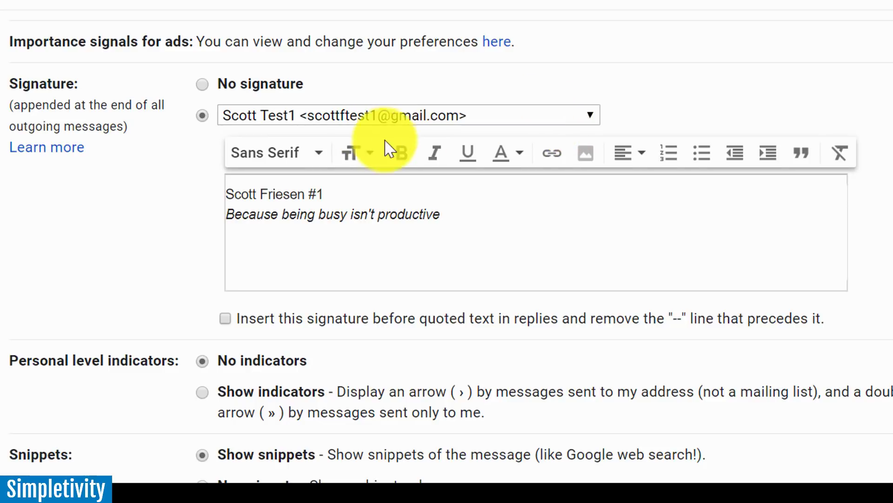
{"action": "left_click", "coordinate": [343, 194]}
{"action": "left_click", "coordinate": [457, 211]}
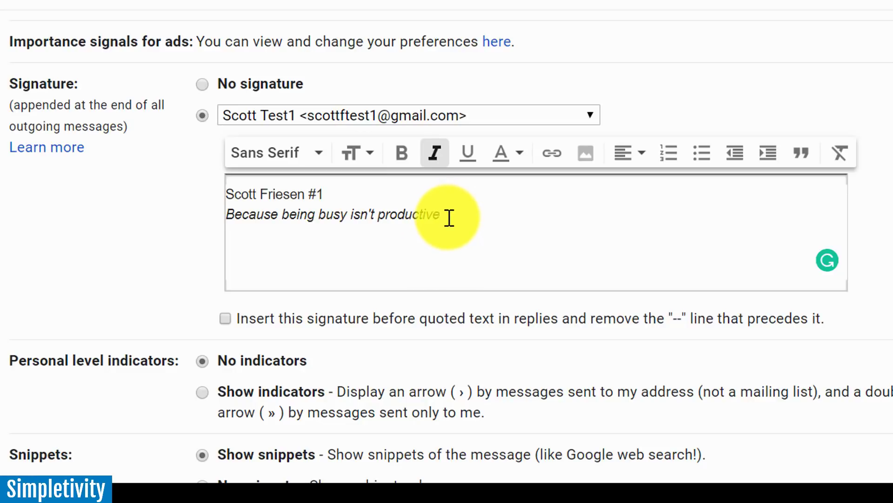
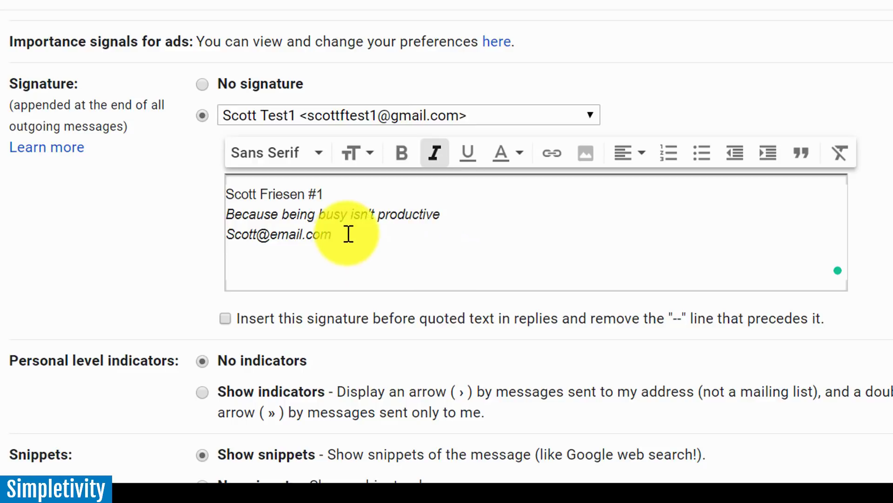
Type the email address on a new line and remove its italic formatting.
{"action": "left_click_drag", "start_coordinate": [344, 234], "coordinate": [210, 245]}
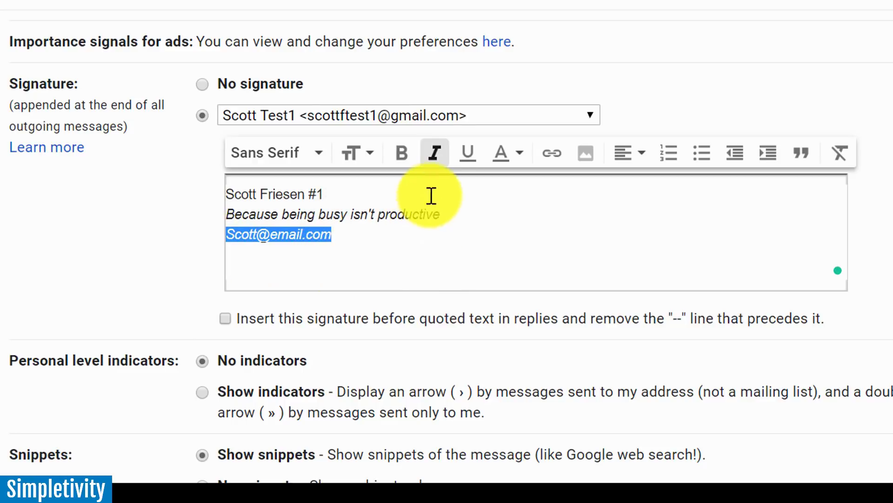
{"action": "left_click", "coordinate": [436, 154]}
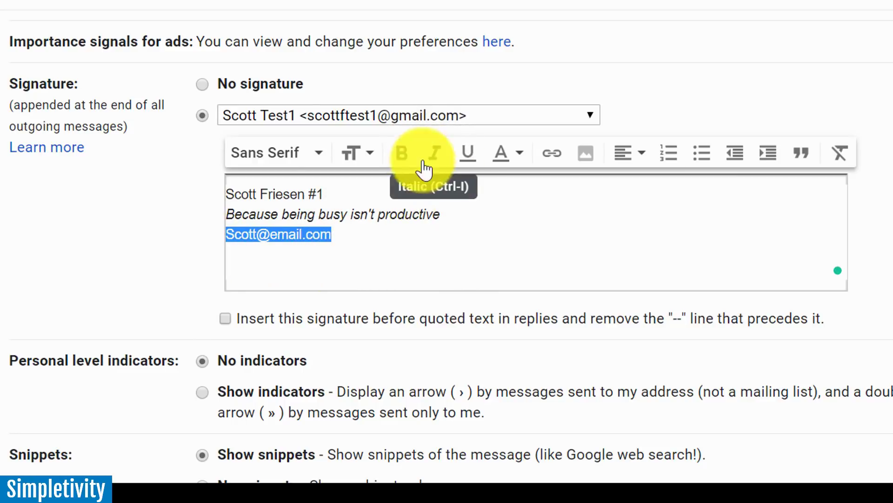
{"action": "left_click", "coordinate": [361, 231]}
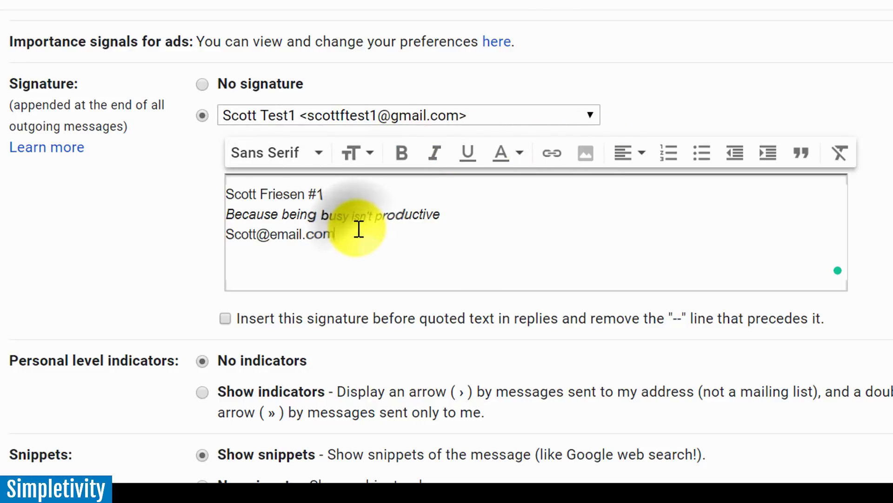
Turn the email address line into a mailto link.
{"action": "left_click_drag", "start_coordinate": [349, 235], "coordinate": [225, 243]}
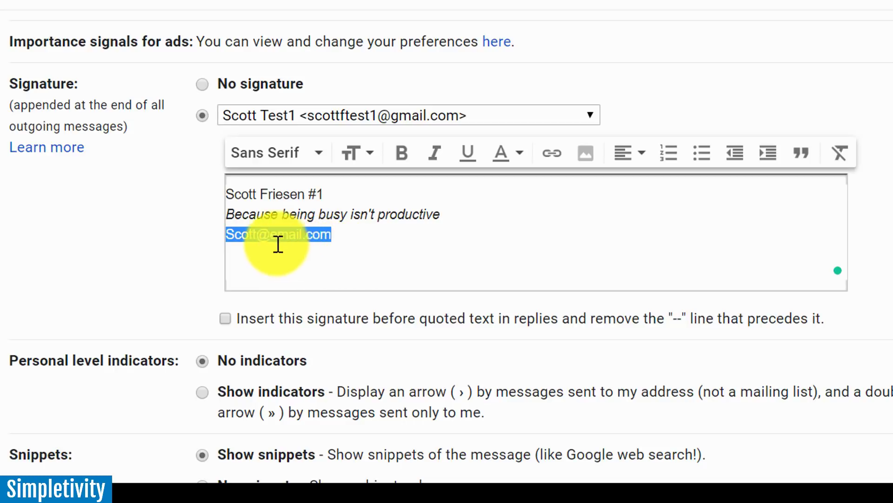
{"action": "left_click", "coordinate": [553, 156]}
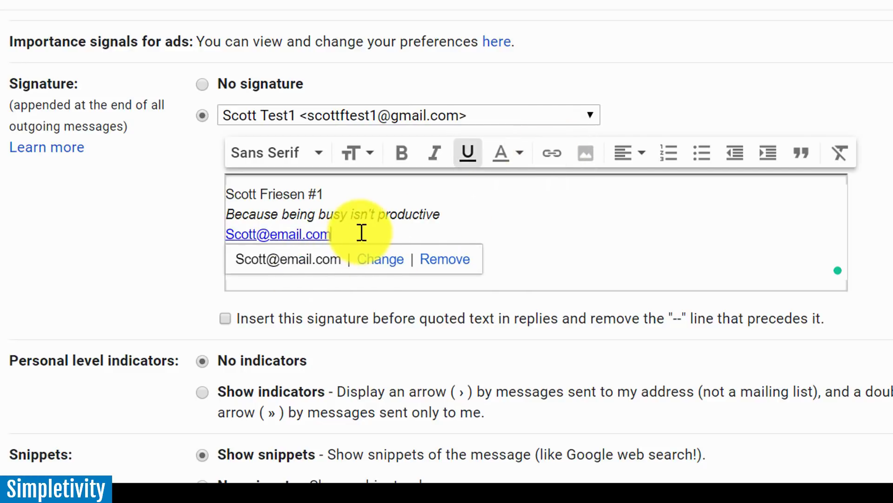
{"action": "left_click", "coordinate": [361, 232]}
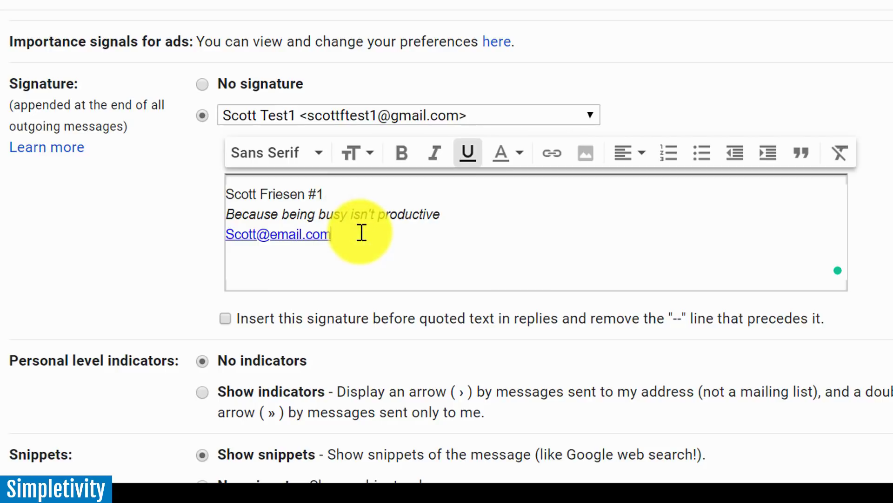
Add a new line after the email link and a blank line above the name.
{"action": "key", "text": "Return"}
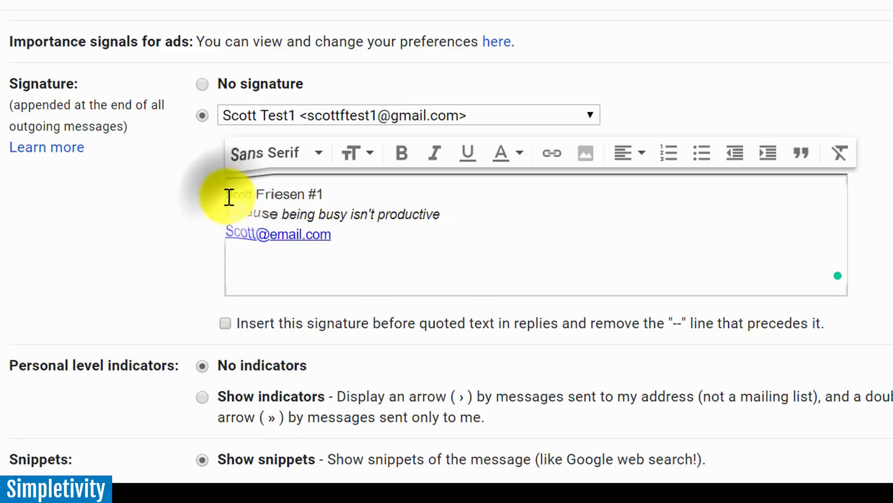
{"action": "key", "text": "ctrl+Home"}
{"action": "key", "text": "Return"}
{"action": "key", "text": "Up"}
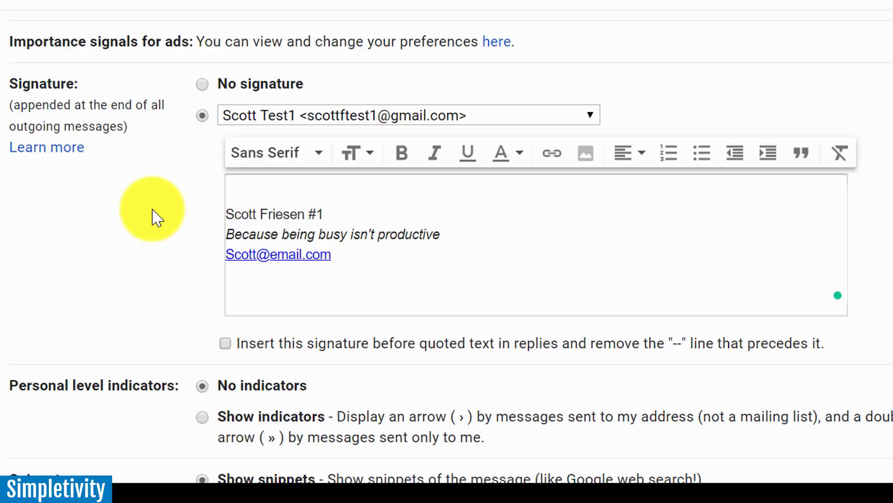
Save the updated signature with Save Changes at the bottom of Settings.
{"action": "scroll", "coordinate": [157, 217], "scroll_direction": "down", "scroll_amount": 10}
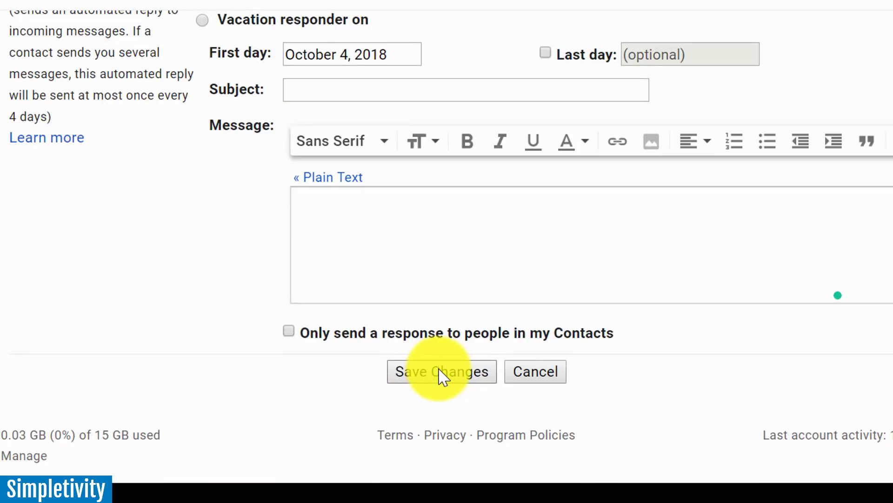
{"action": "scroll", "coordinate": [440, 372], "scroll_direction": "up", "scroll_amount": 10}
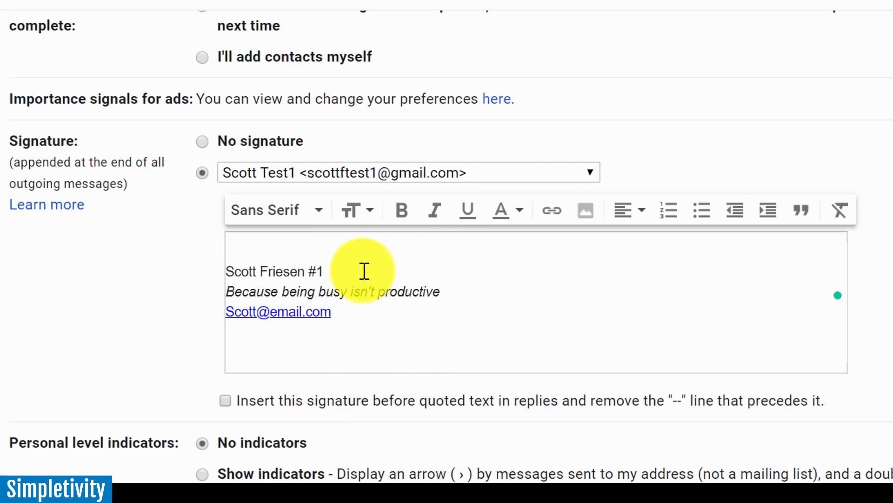
{"action": "scroll", "coordinate": [364, 269], "scroll_direction": "down", "scroll_amount": 10}
{"action": "scroll", "coordinate": [365, 270], "scroll_direction": "up", "scroll_amount": 8}
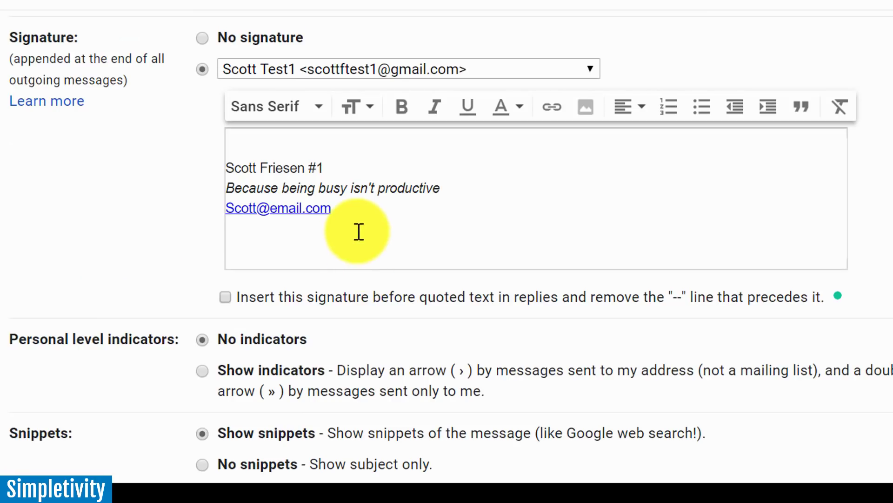
{"action": "scroll", "coordinate": [359, 231], "scroll_direction": "down", "scroll_amount": 10}
{"action": "left_click", "coordinate": [437, 375]}
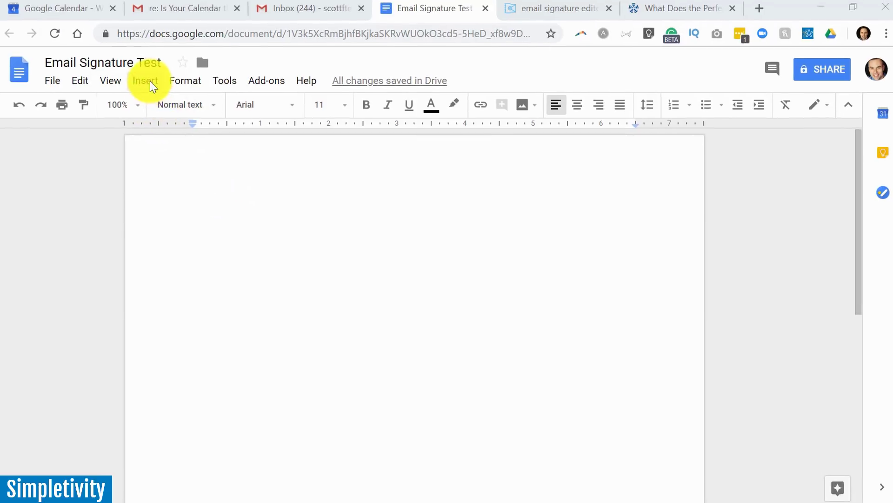
Insert a 2 x 2 table into the Google Docs document.
{"action": "left_click", "coordinate": [150, 83]}
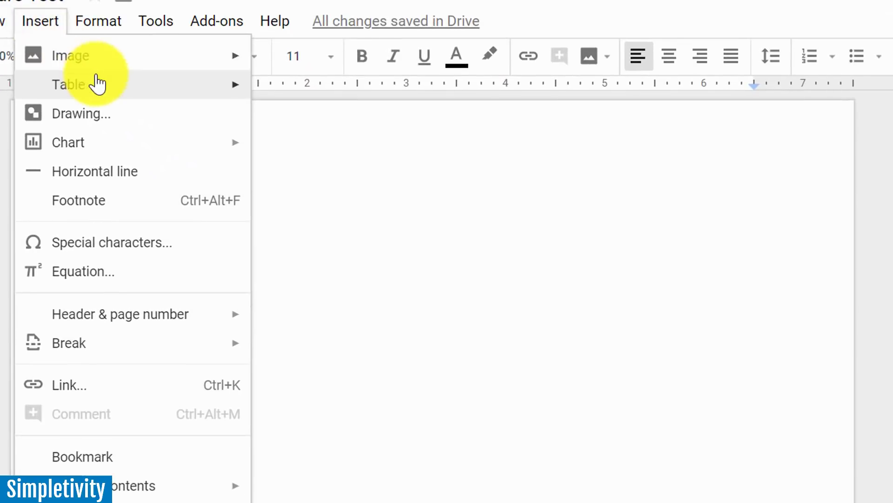
{"action": "mouse_move", "coordinate": [187, 125]}
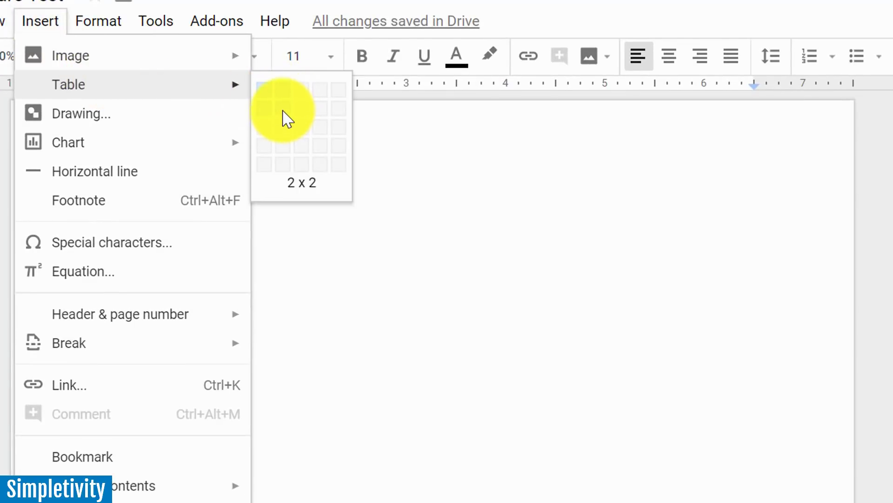
{"action": "left_click", "coordinate": [286, 117]}
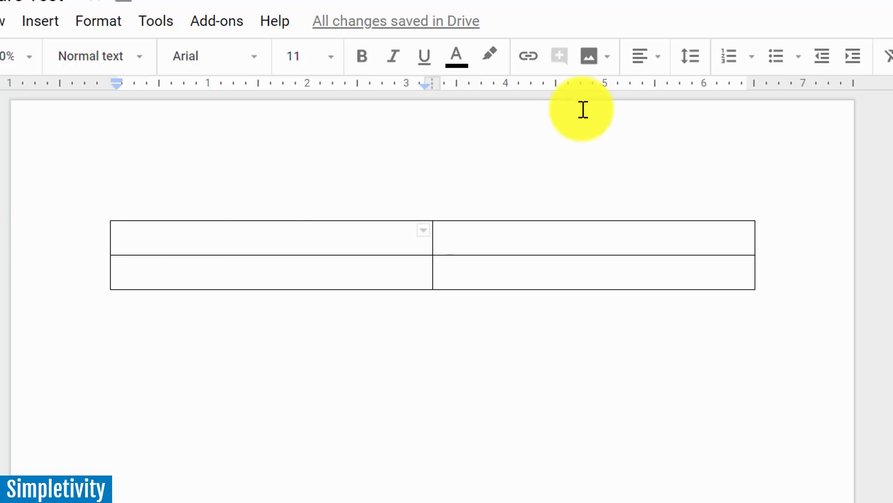
Upload the headshot photo from the Pictures folder into the top-left cell.
{"action": "left_click", "coordinate": [589, 63]}
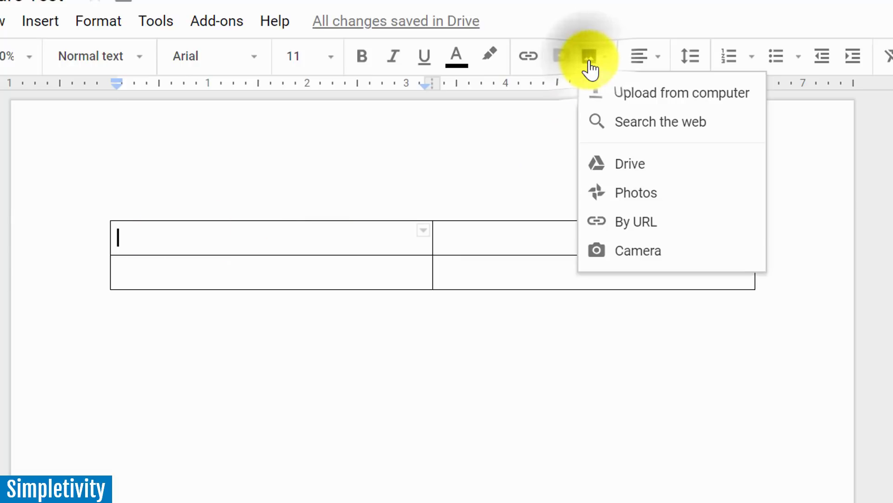
{"action": "left_click", "coordinate": [651, 94]}
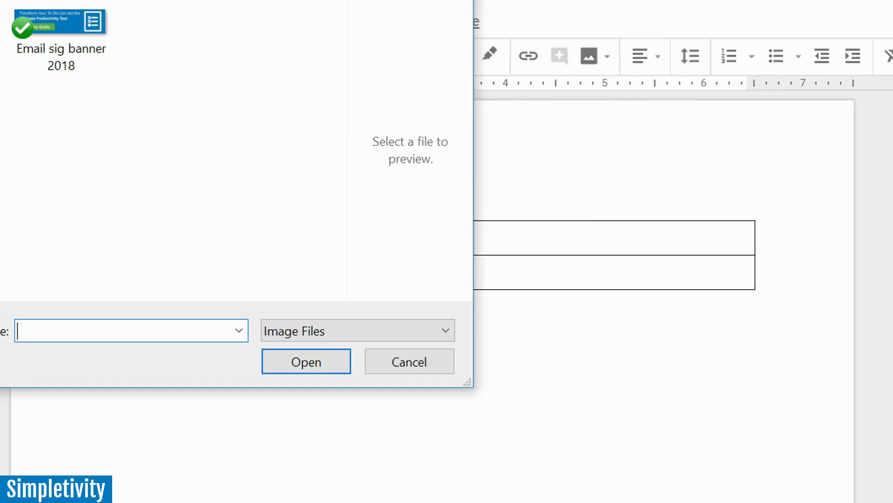
{"action": "key", "text": "alt+Up"}
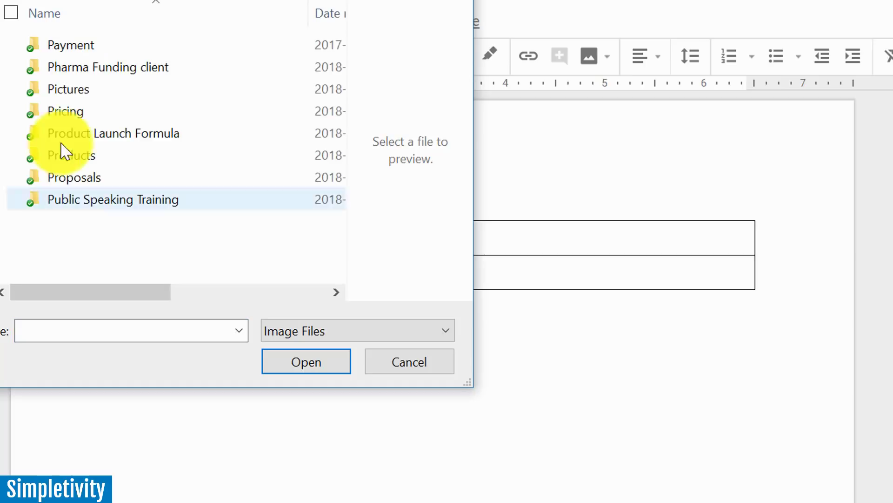
{"action": "double_click", "coordinate": [110, 93]}
{"action": "double_click", "coordinate": [54, 43]}
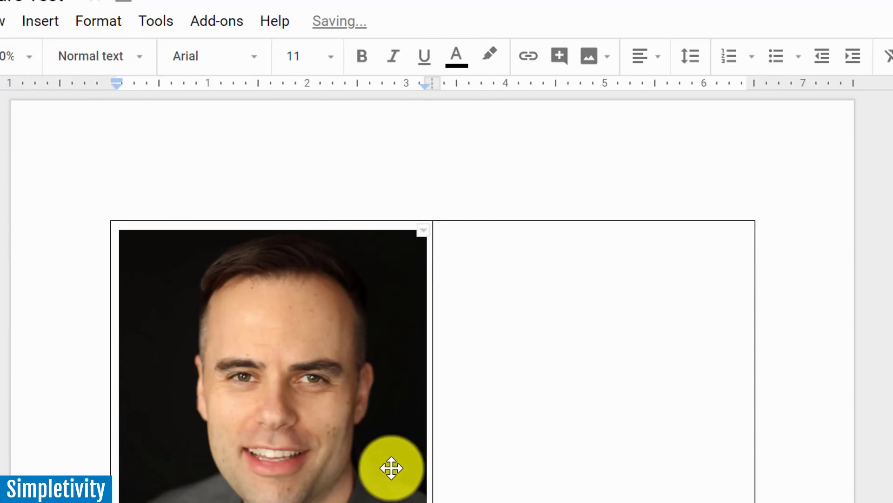
Resize the headshot to a small square thumbnail.
{"action": "left_click", "coordinate": [394, 488]}
{"action": "left_click_drag", "start_coordinate": [419, 493], "coordinate": [198, 264]}
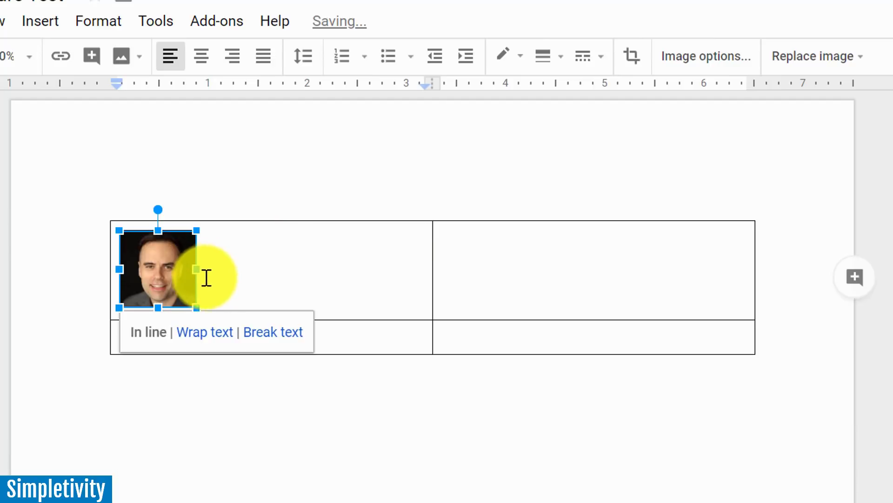
{"action": "left_click_drag", "start_coordinate": [197, 308], "coordinate": [217, 328]}
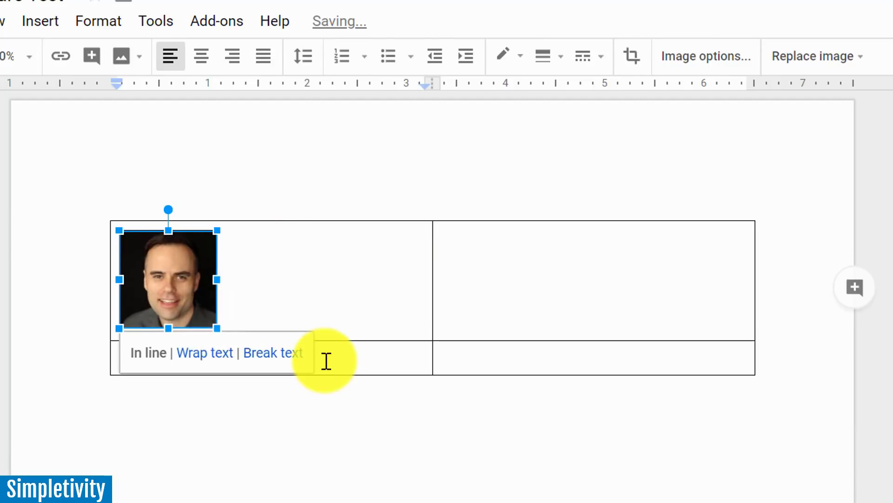
Narrow the photo column to fit the headshot and type the person's name in the top-right cell.
{"action": "left_click", "coordinate": [437, 298]}
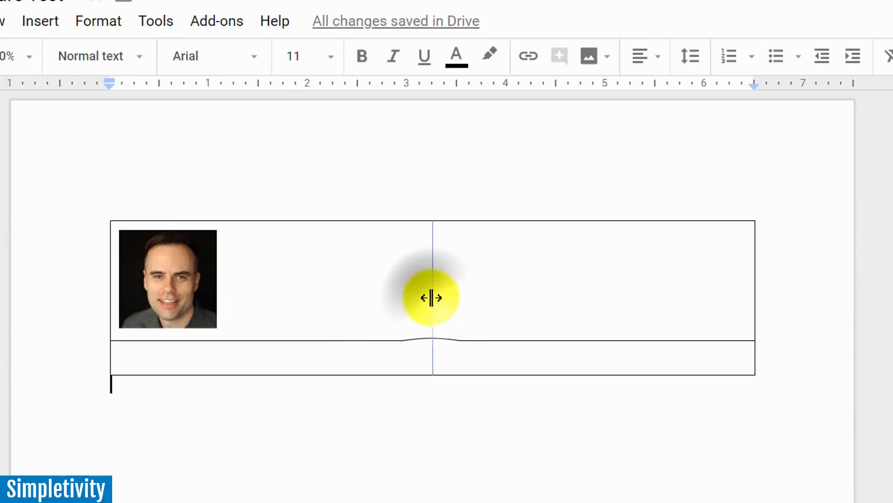
{"action": "left_click_drag", "start_coordinate": [437, 298], "coordinate": [232, 313]}
{"action": "left_click", "coordinate": [261, 243]}
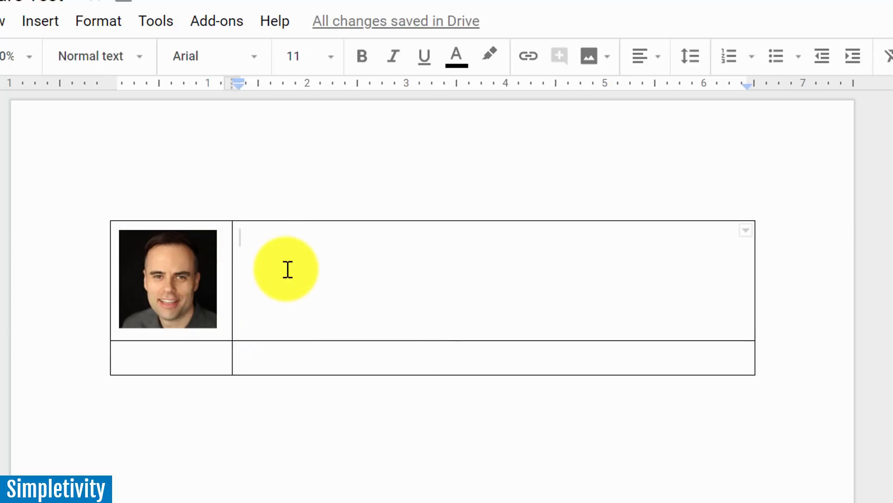
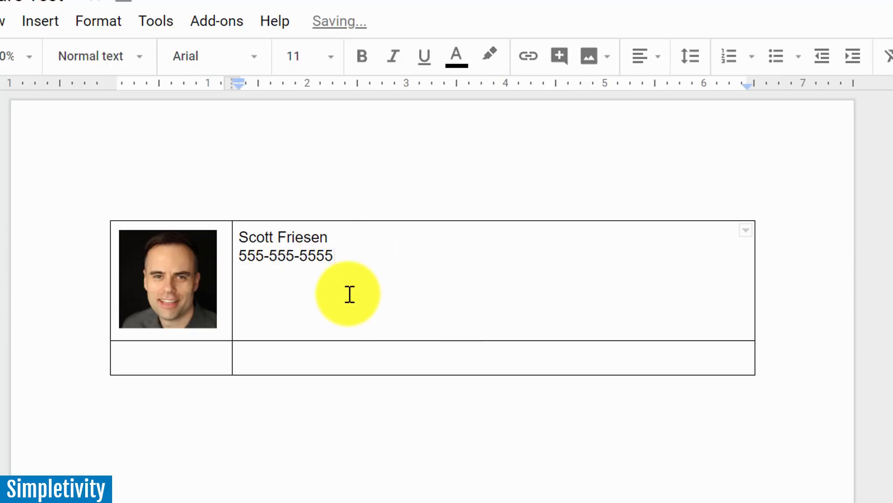
{"action": "left_click", "coordinate": [311, 358]}
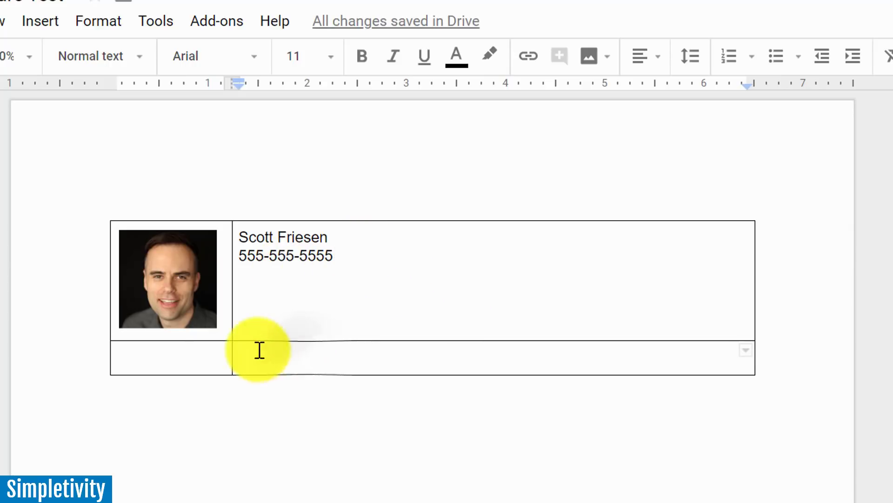
{"action": "left_click_drag", "start_coordinate": [195, 358], "coordinate": [281, 361]}
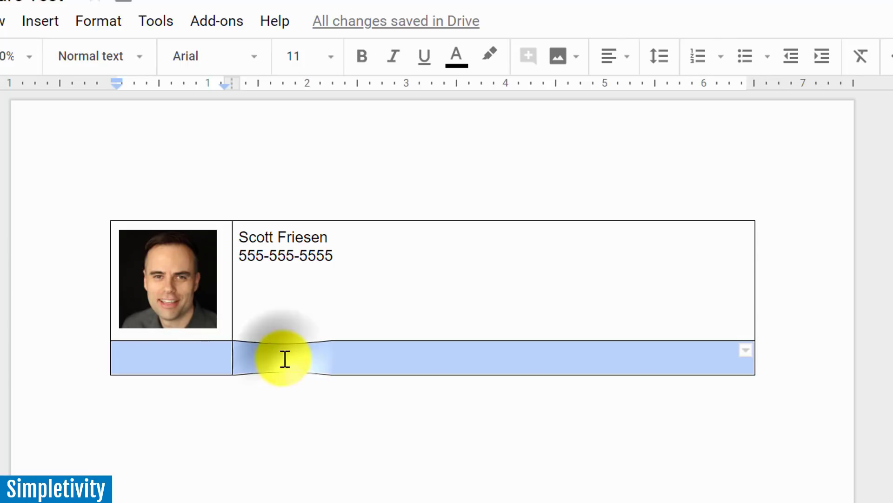
{"action": "left_click", "coordinate": [284, 359]}
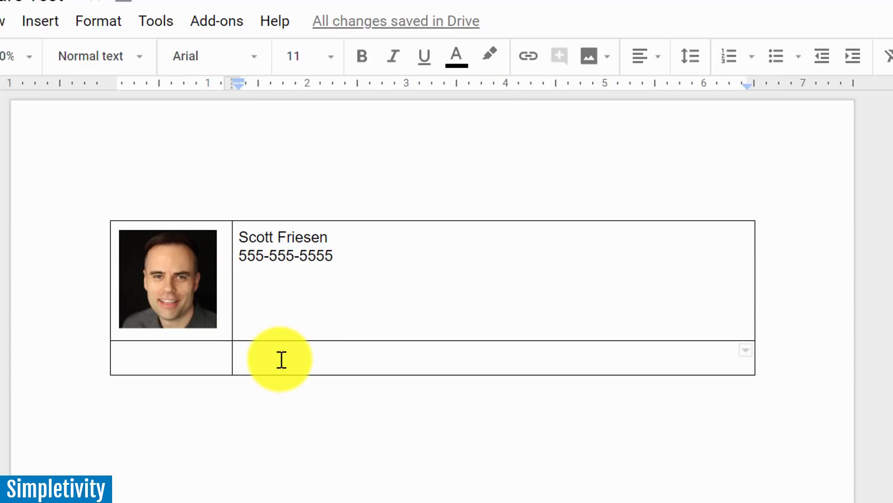
{"action": "left_click", "coordinate": [592, 60]}
{"action": "left_click", "coordinate": [674, 104]}
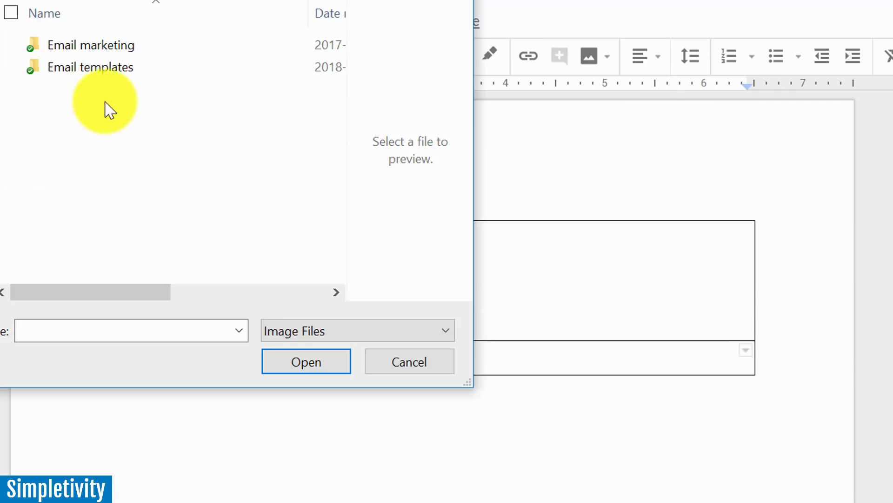
Insert the Email sig banner 2018 image from Email templates and shrink it to fit.
{"action": "double_click", "coordinate": [120, 74]}
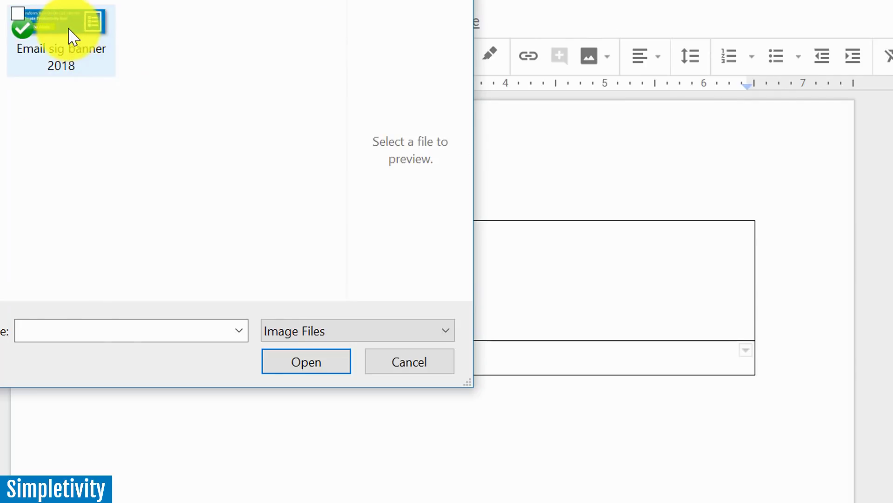
{"action": "double_click", "coordinate": [70, 34]}
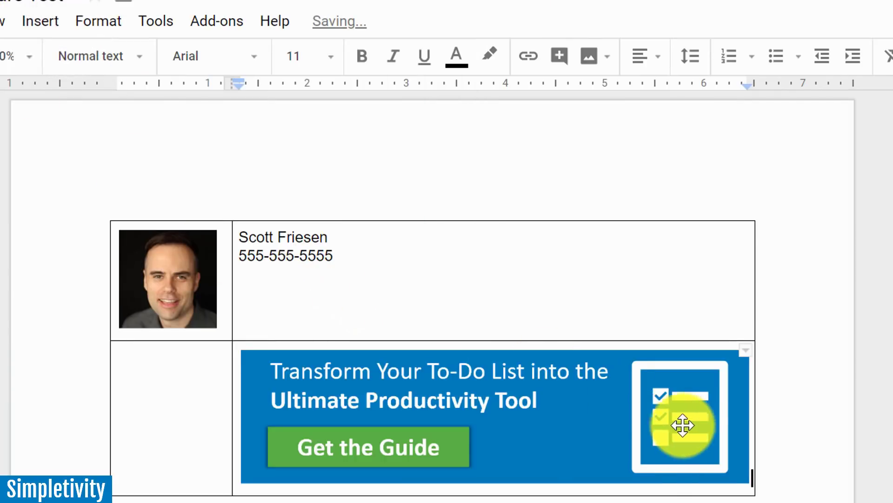
{"action": "left_click", "coordinate": [684, 425]}
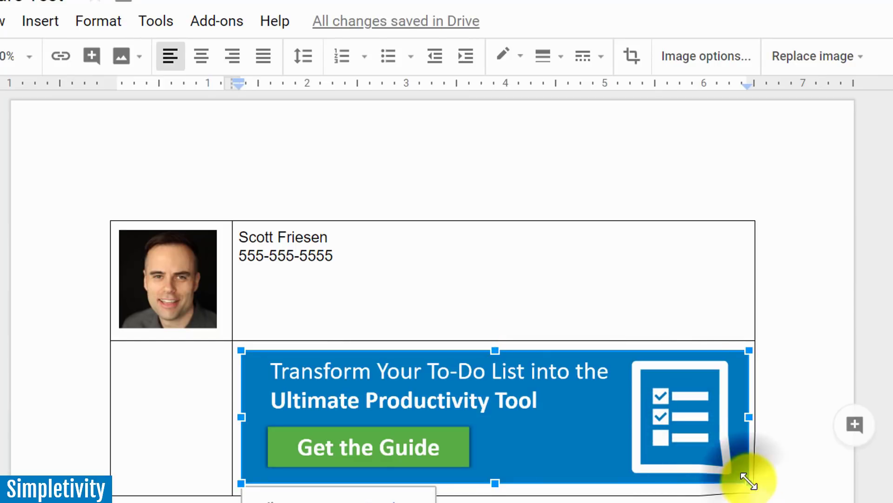
{"action": "left_click_drag", "start_coordinate": [743, 481], "coordinate": [644, 412]}
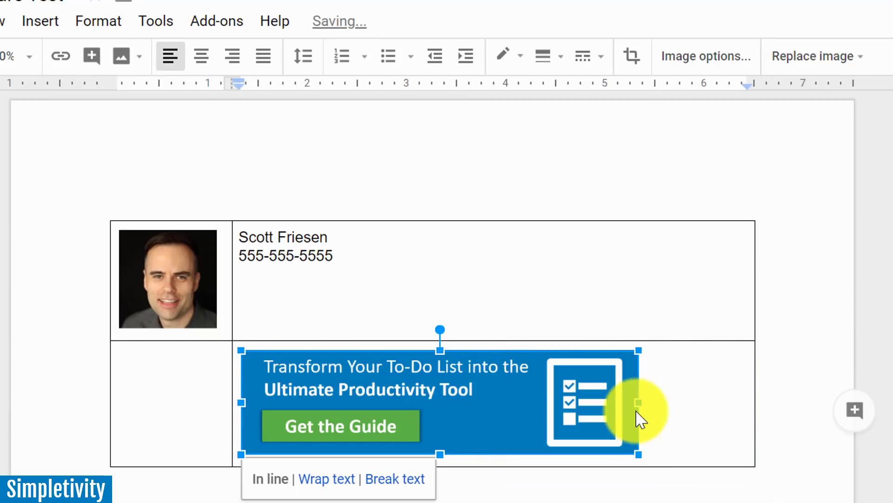
{"action": "left_click", "coordinate": [600, 495]}
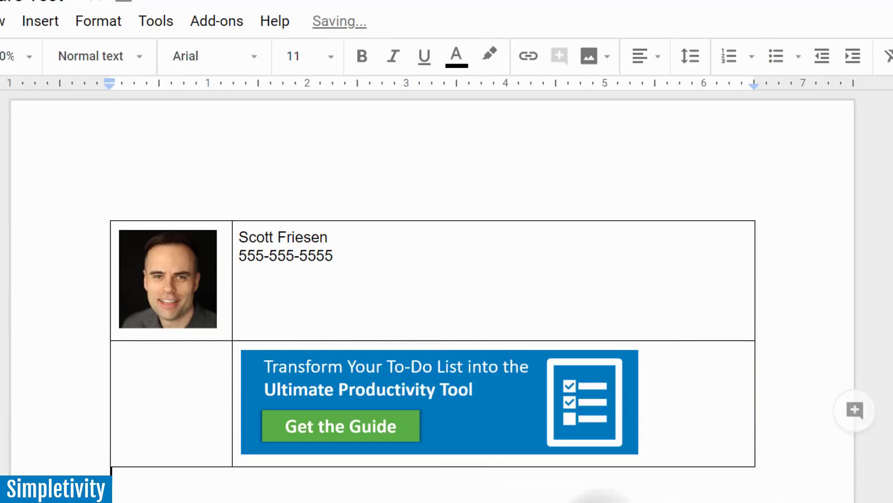
{"action": "right_click", "coordinate": [439, 403]}
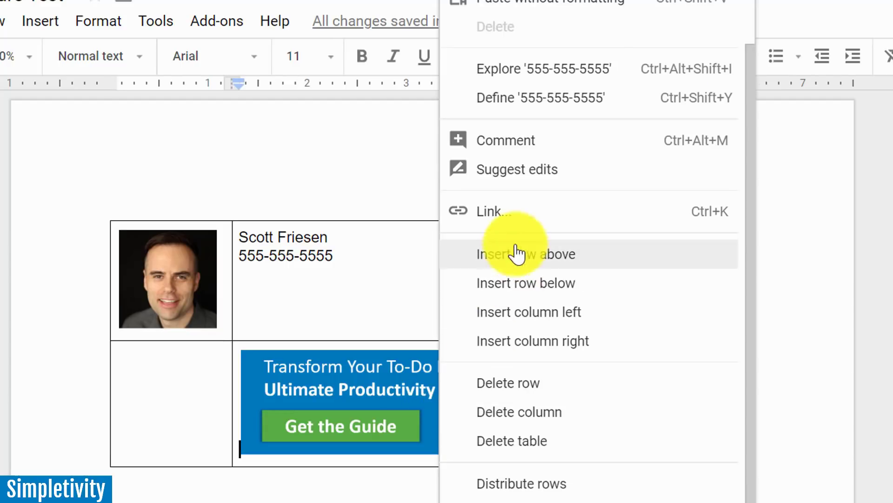
{"action": "left_click", "coordinate": [505, 215]}
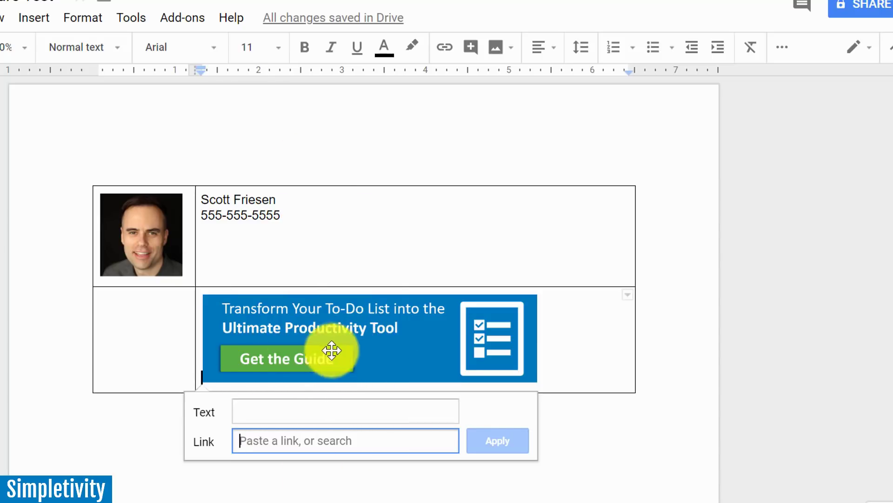
{"action": "left_click", "coordinate": [652, 445]}
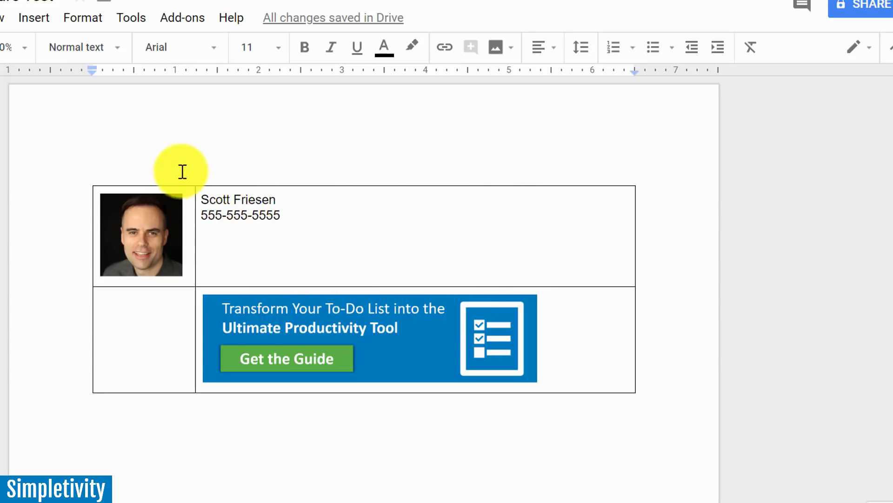
Set the table border colour to white in Table properties to hide all borders.
{"action": "left_click", "coordinate": [88, 18]}
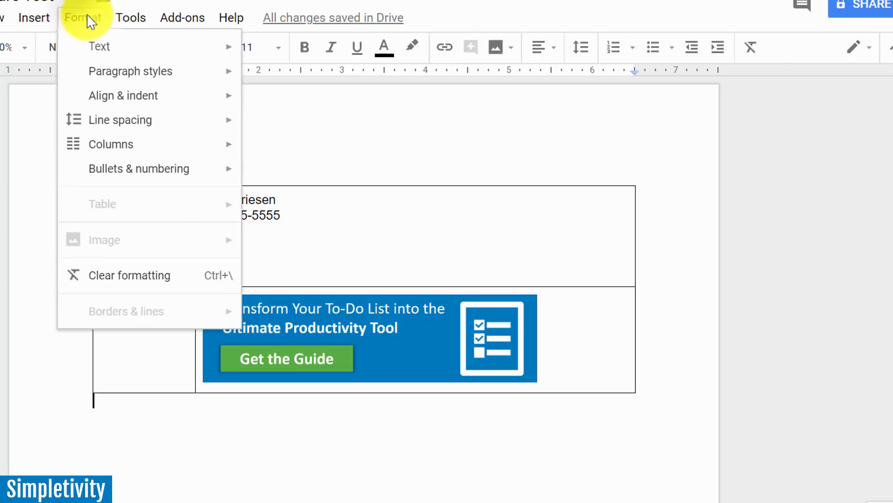
{"action": "left_click", "coordinate": [427, 258]}
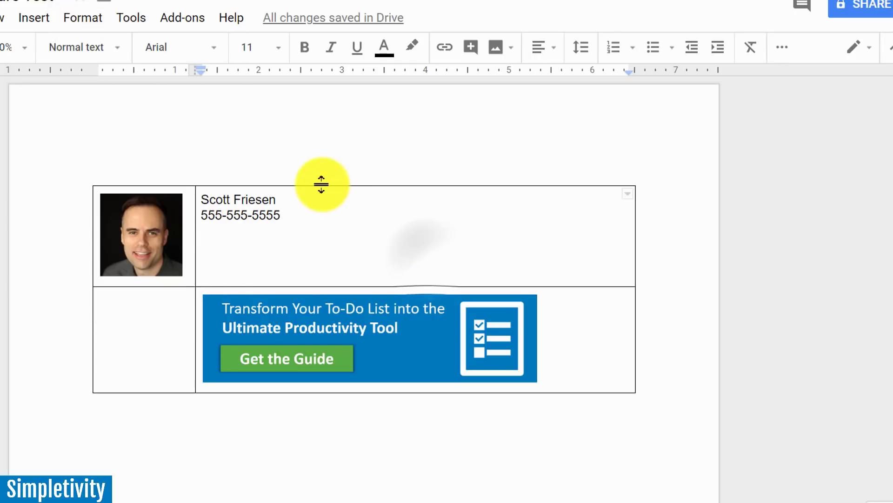
{"action": "left_click", "coordinate": [93, 19]}
{"action": "mouse_move", "coordinate": [154, 205]}
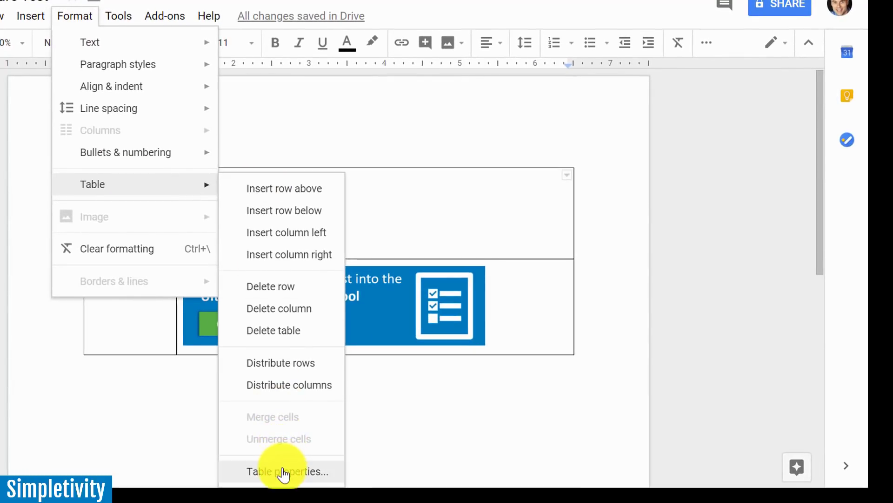
{"action": "left_click", "coordinate": [285, 471]}
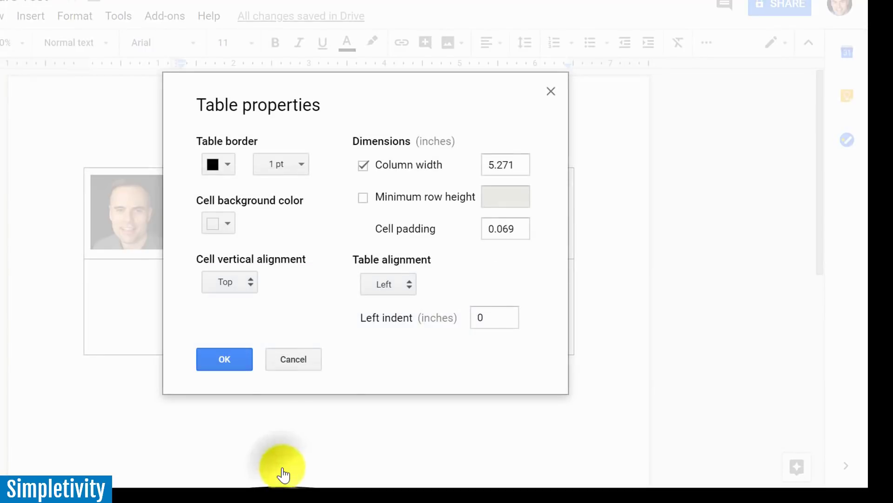
{"action": "left_click", "coordinate": [231, 166]}
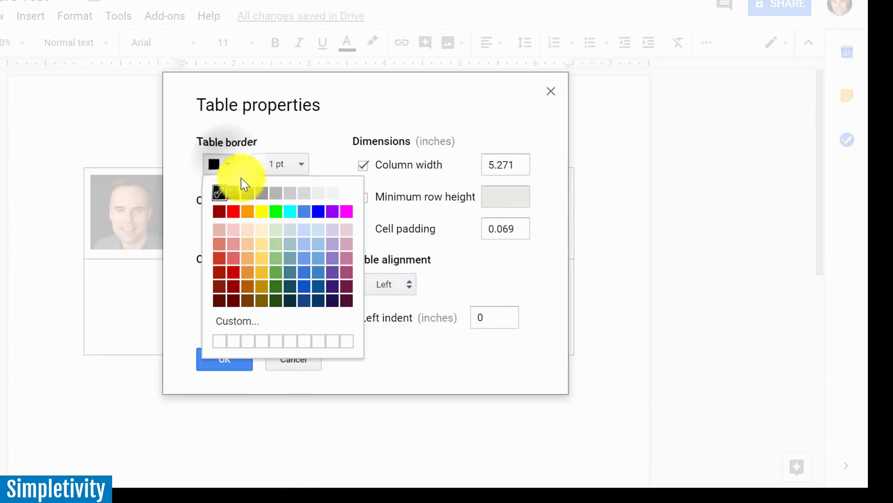
{"action": "left_click", "coordinate": [346, 193]}
{"action": "left_click", "coordinate": [225, 359]}
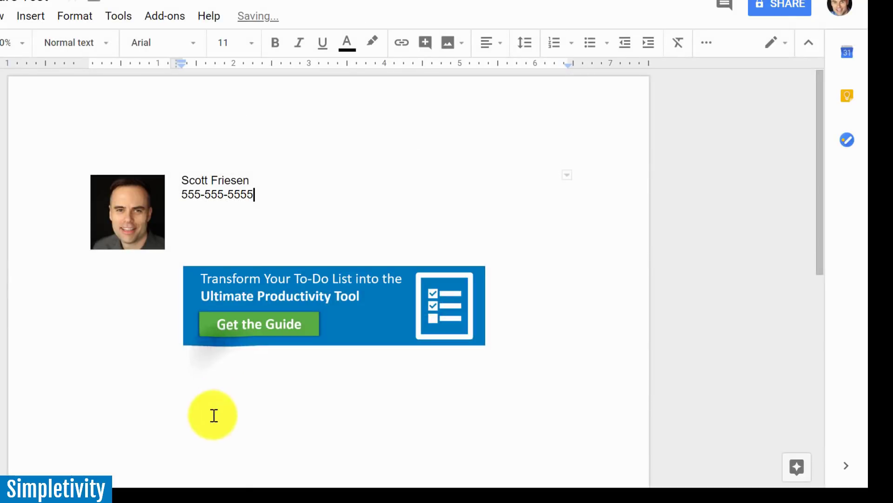
{"action": "left_click", "coordinate": [208, 428]}
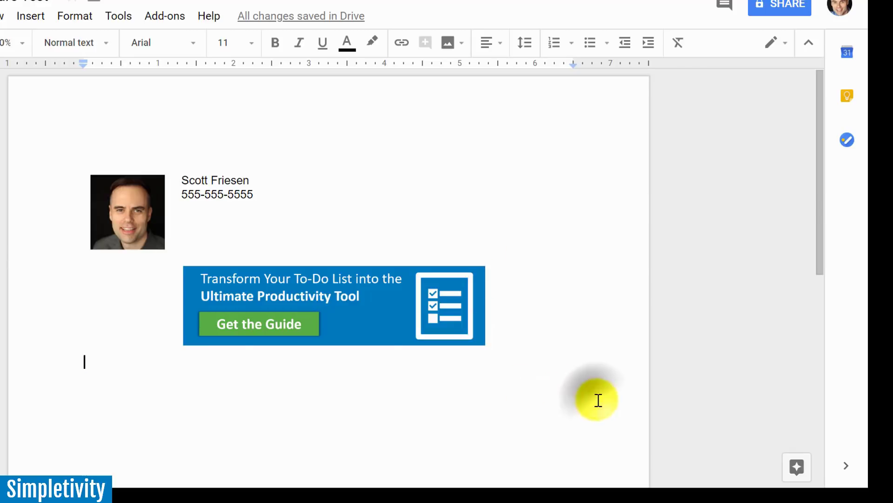
Select the whole Google Docs signature table with photo, name, phone and banner using Ctrl+A.
{"action": "key", "text": "ctrl+a"}
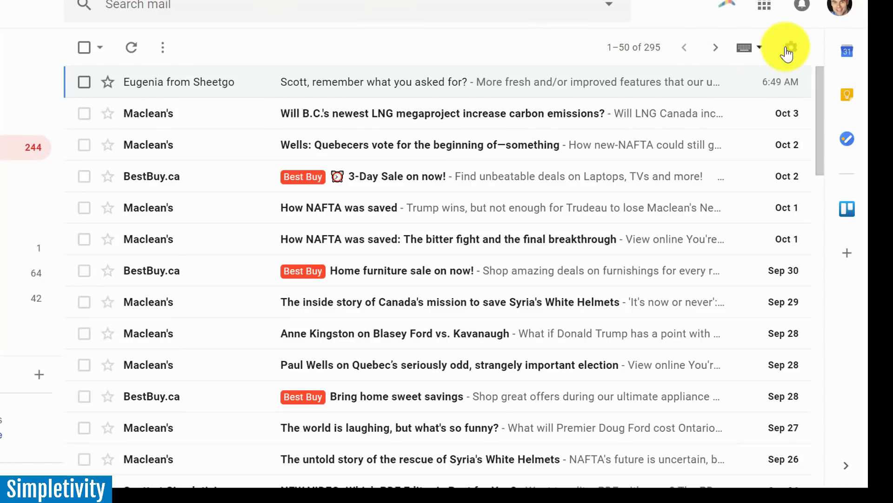
Bring up Gmail's settings choices, then scroll down the page toward the Signature section.
{"action": "left_click", "coordinate": [790, 48]}
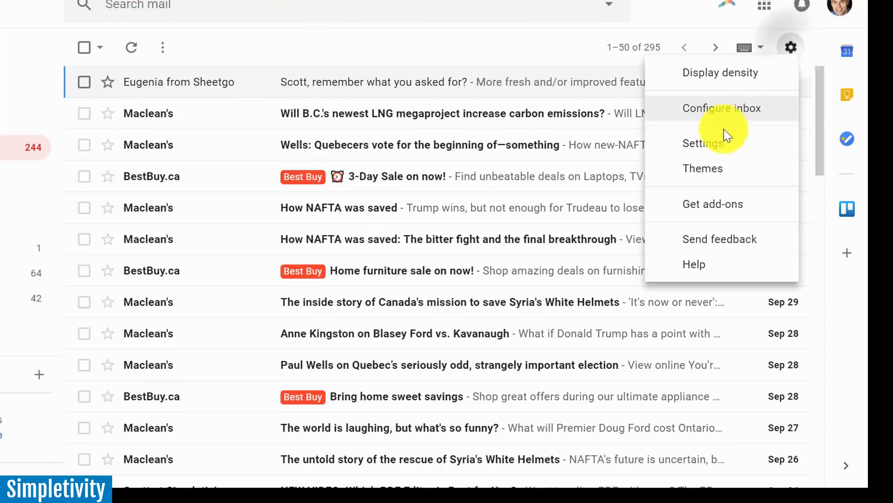
{"action": "key", "text": "Escape"}
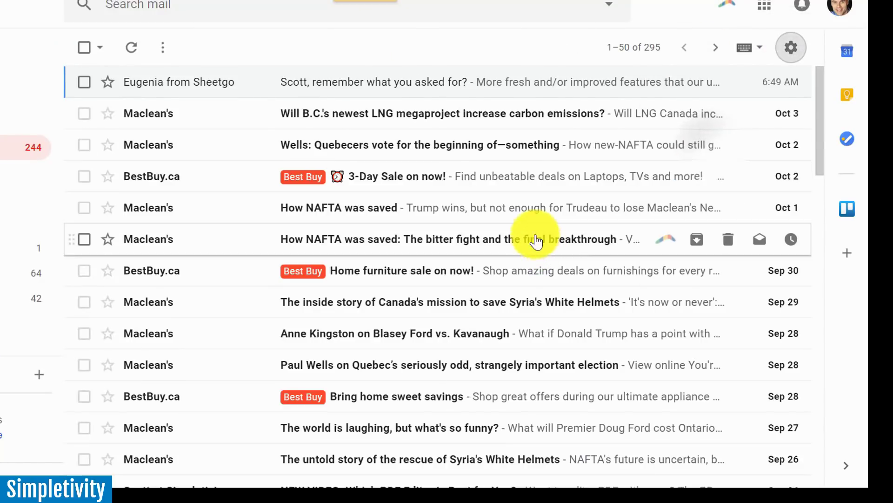
{"action": "scroll", "coordinate": [512, 262], "scroll_direction": "down", "scroll_amount": 15}
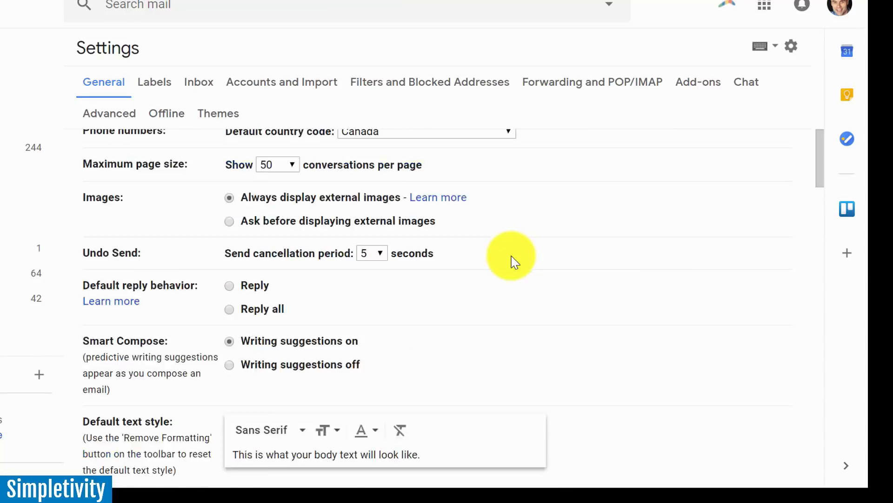
{"action": "scroll", "coordinate": [512, 263], "scroll_direction": "down", "scroll_amount": 2}
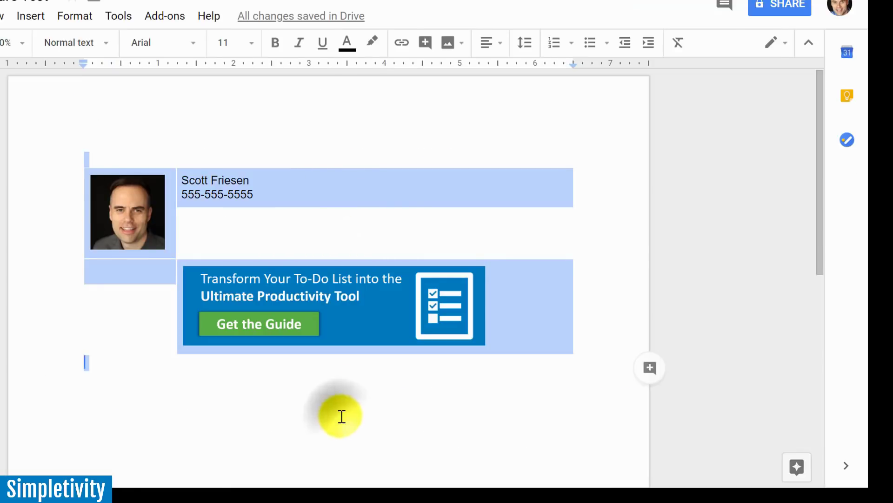
Deselect the finished borderless signature table in the Google Doc.
{"action": "left_click", "coordinate": [341, 415]}
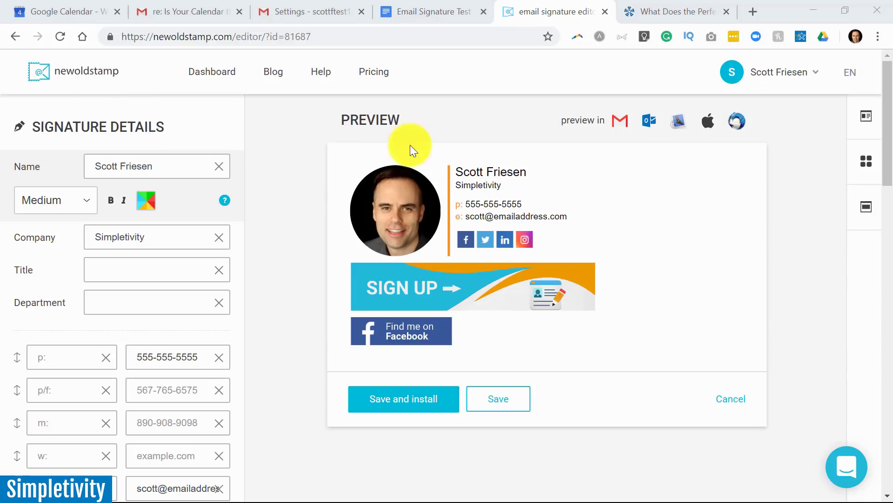
{"action": "left_click", "coordinate": [848, 139]}
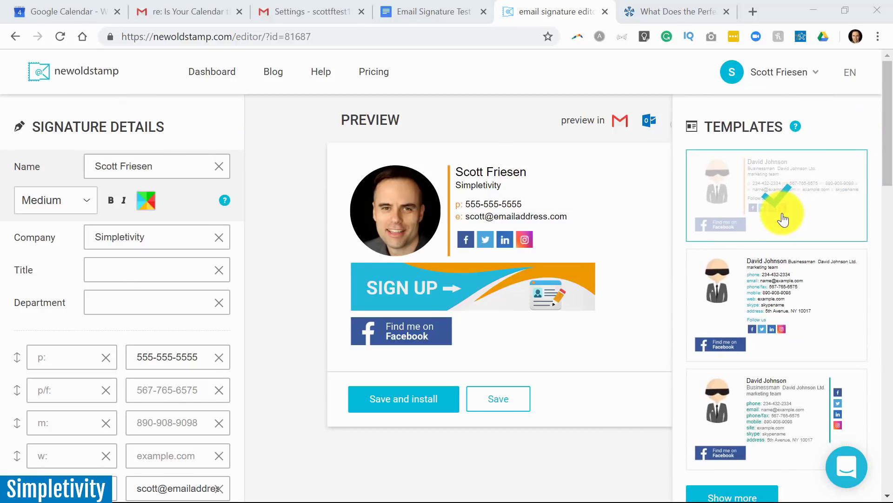
{"action": "scroll", "coordinate": [784, 218], "scroll_direction": "down", "scroll_amount": 2}
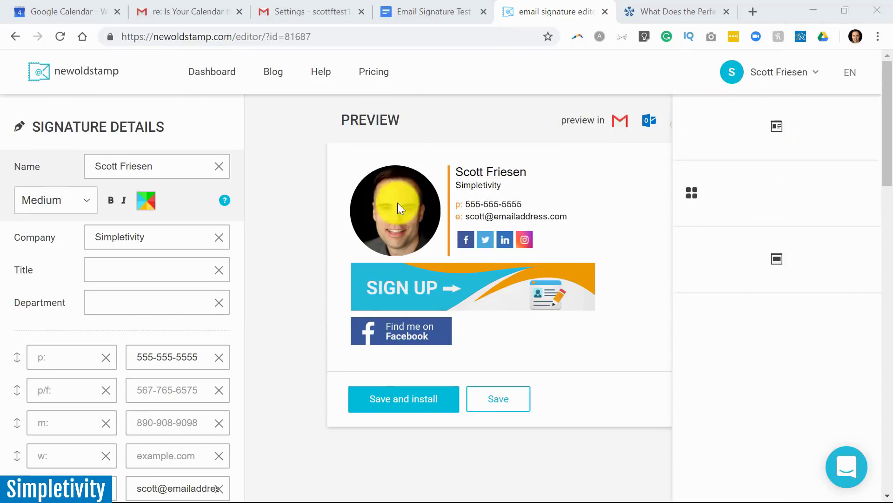
{"action": "left_click", "coordinate": [163, 169]}
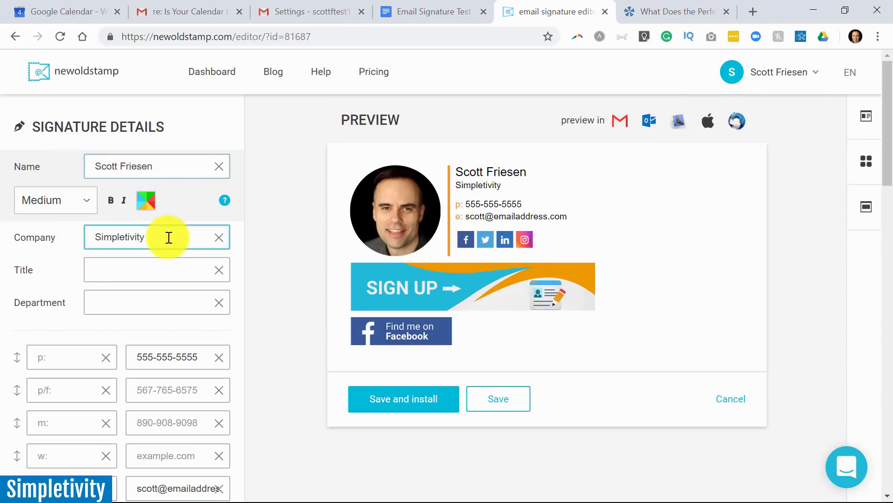
{"action": "scroll", "coordinate": [167, 235], "scroll_direction": "down", "scroll_amount": 3}
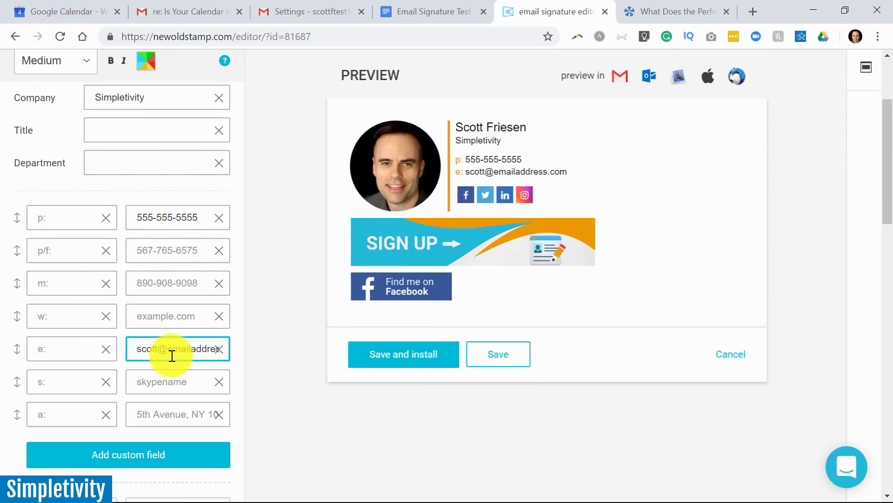
{"action": "scroll", "coordinate": [172, 355], "scroll_direction": "up", "scroll_amount": 3}
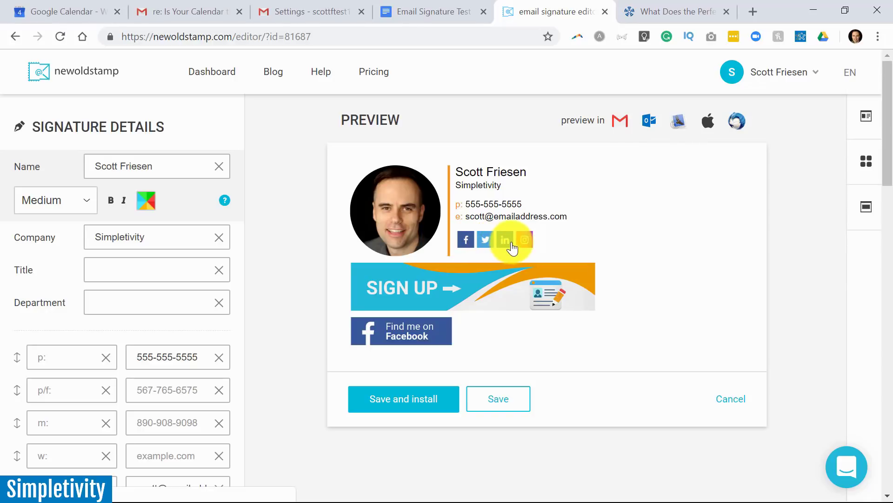
Switch the NewOldStamp signature photo shape from circle to rounded square.
{"action": "scroll", "coordinate": [177, 307], "scroll_direction": "down", "scroll_amount": 10}
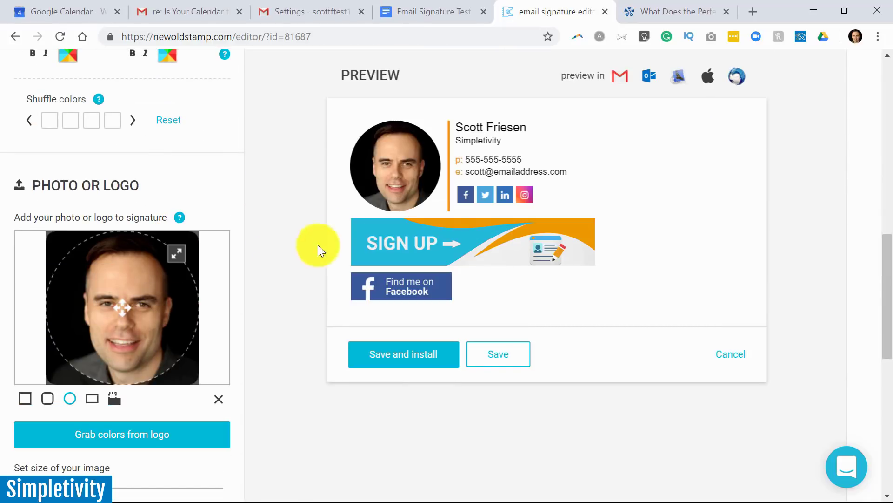
{"action": "left_click", "coordinate": [47, 399]}
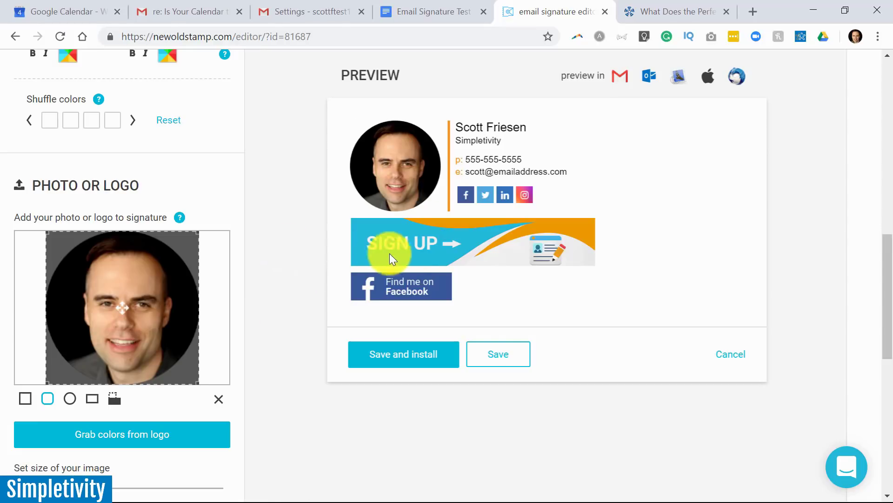
{"action": "scroll", "coordinate": [527, 245], "scroll_direction": "down", "scroll_amount": 1}
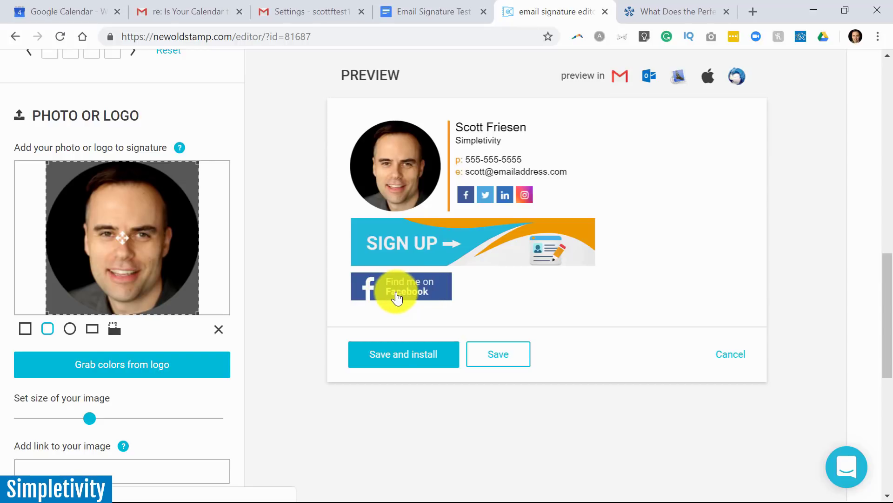
{"action": "scroll", "coordinate": [397, 298], "scroll_direction": "up", "scroll_amount": 10}
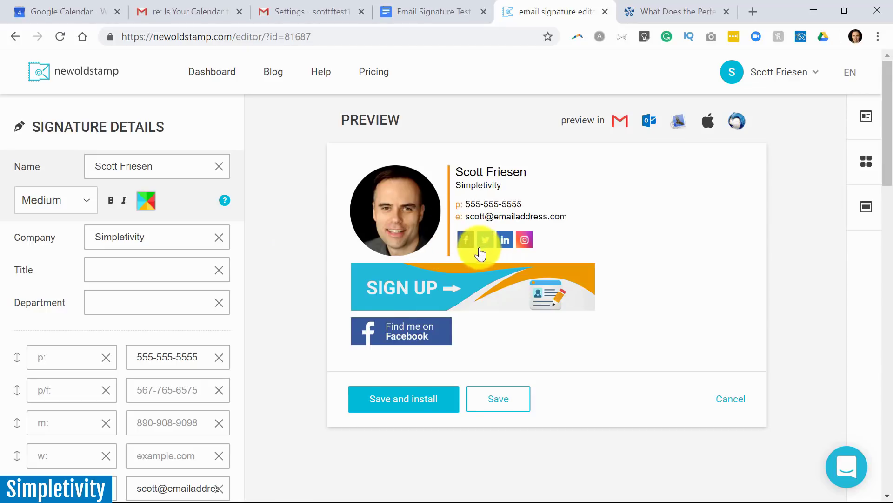
{"action": "left_click", "coordinate": [406, 404]}
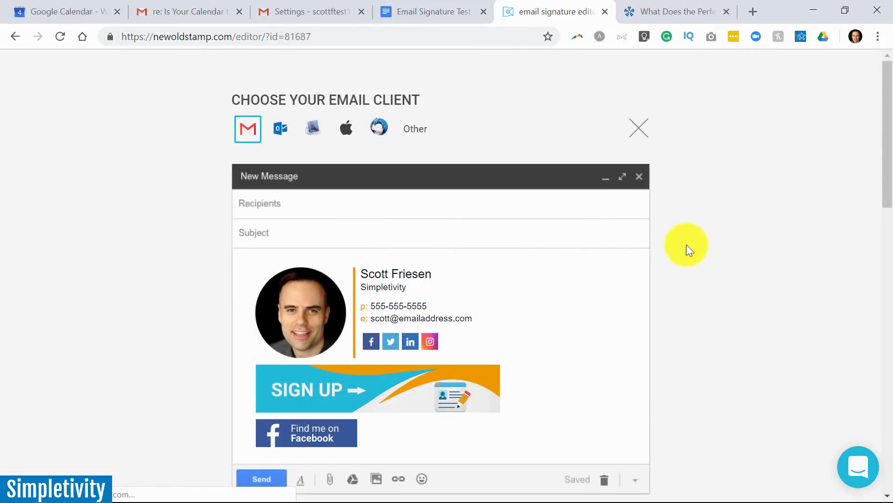
{"action": "scroll", "coordinate": [678, 241], "scroll_direction": "down", "scroll_amount": 6}
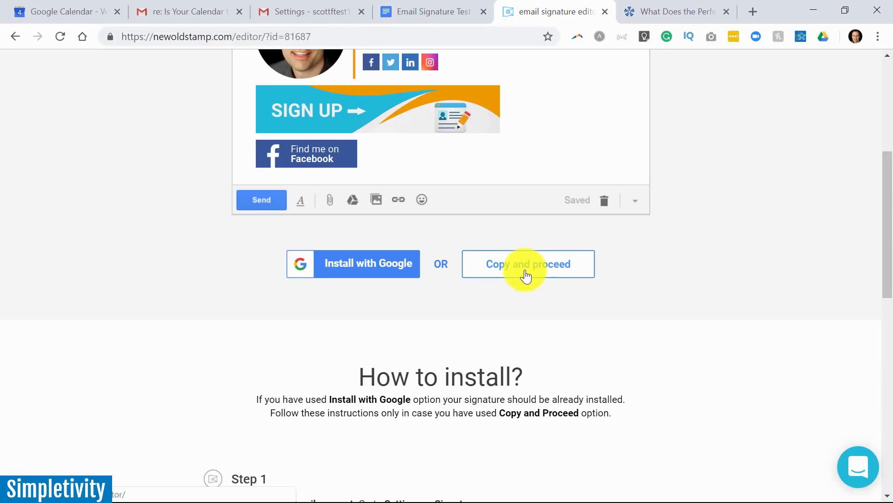
{"action": "scroll", "coordinate": [527, 276], "scroll_direction": "up", "scroll_amount": 3}
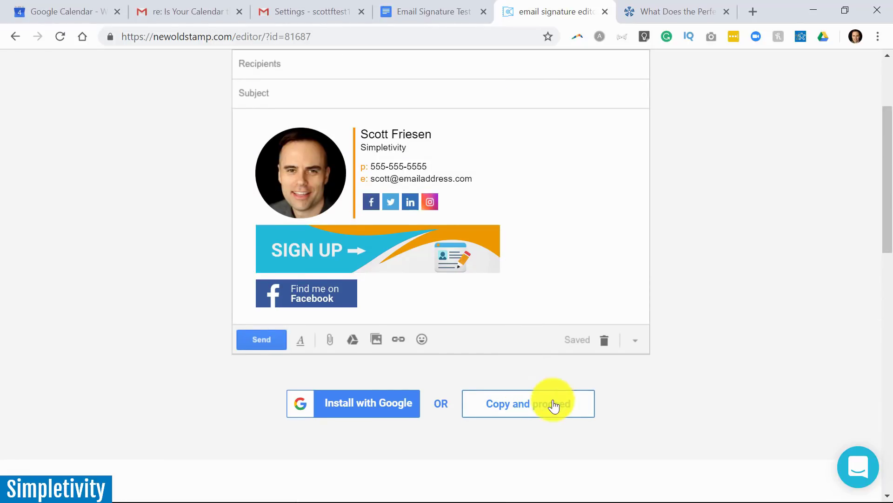
{"action": "scroll", "coordinate": [540, 368], "scroll_direction": "up", "scroll_amount": 3}
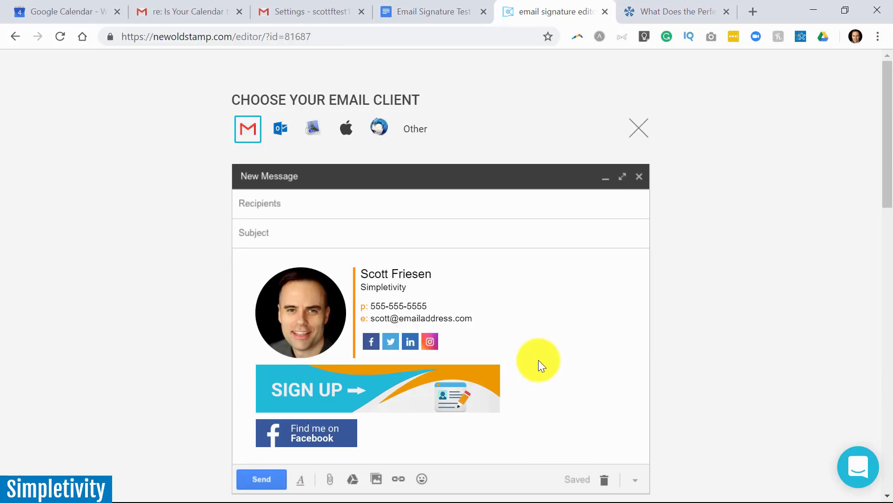
{"action": "scroll", "coordinate": [537, 359], "scroll_direction": "down", "scroll_amount": 2}
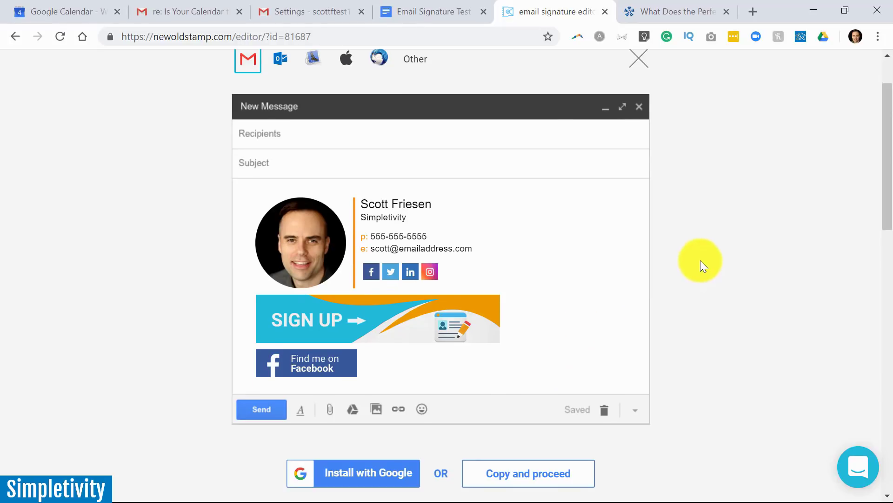
{"action": "scroll", "coordinate": [698, 247], "scroll_direction": "up", "scroll_amount": 2}
{"action": "left_click", "coordinate": [641, 129]}
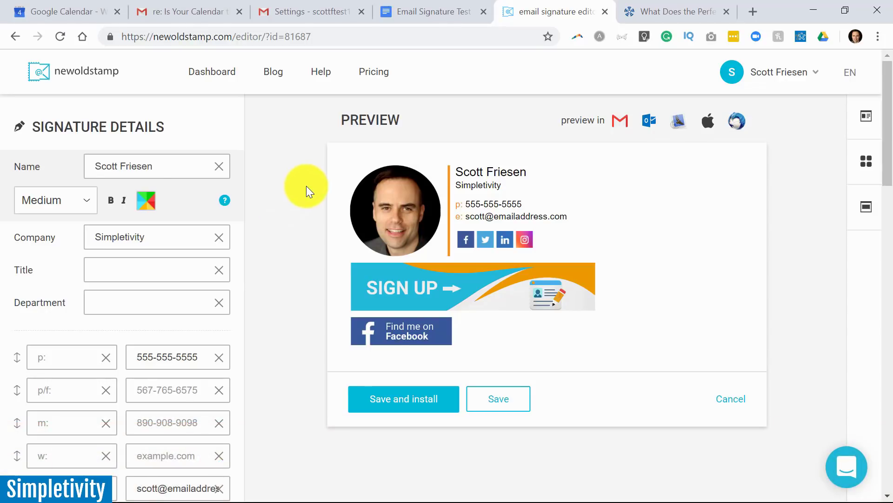
Show the Gmail tab with the sent reply carrying the photo signature and 'Get the Guide' banner.
{"action": "left_click", "coordinate": [199, 11]}
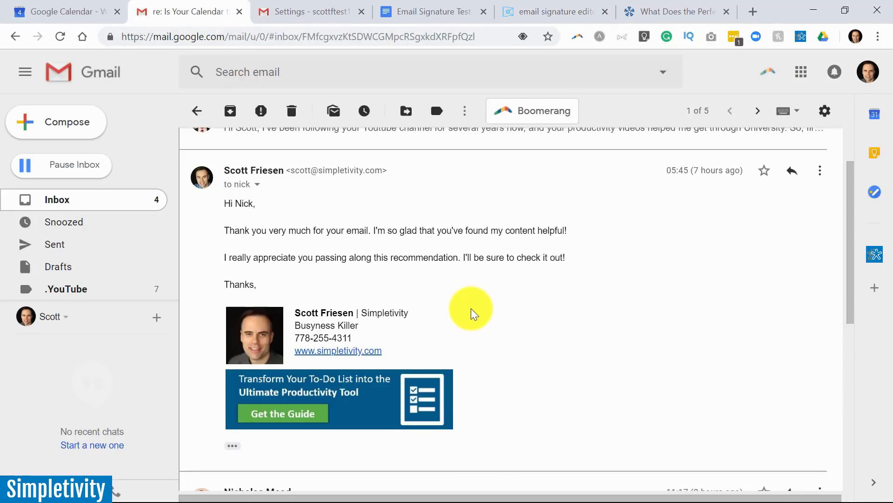